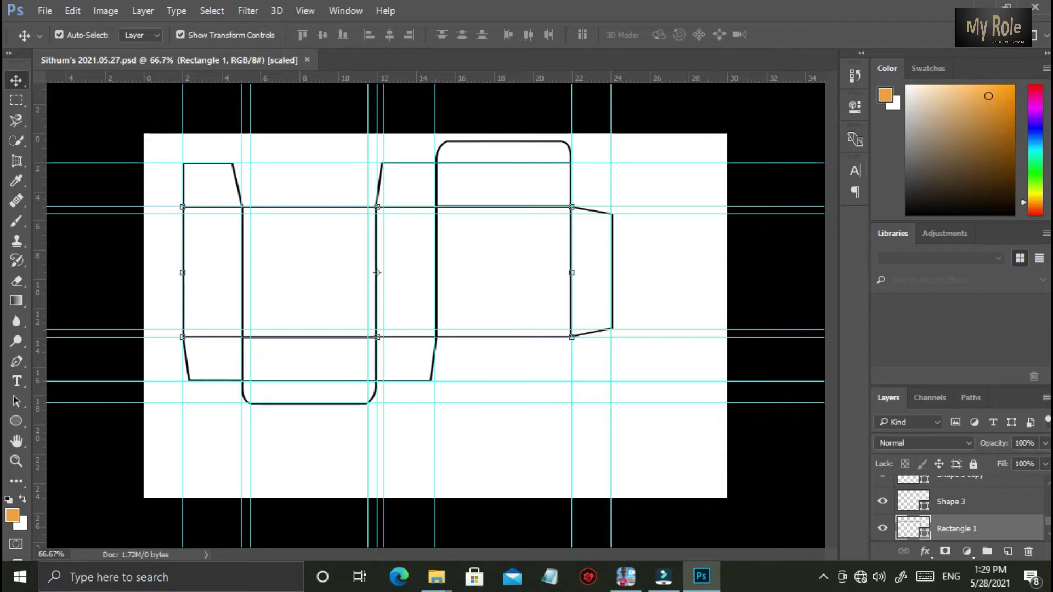
- Keep the ruler units in centimetres and open the View menu's ruler, snap and guide options
right_click(144, 78)
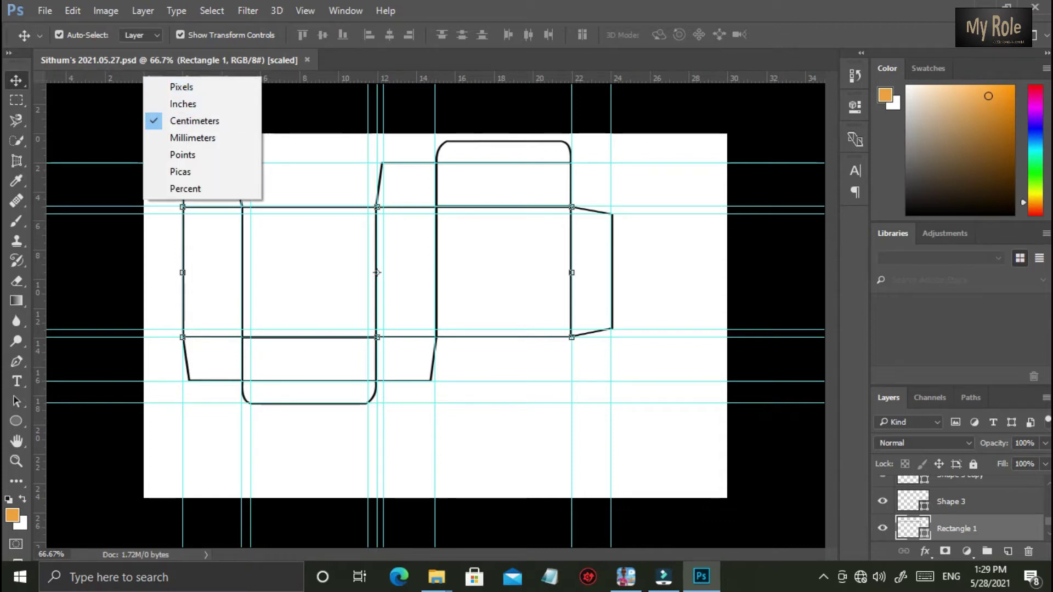
right_click(37, 141)
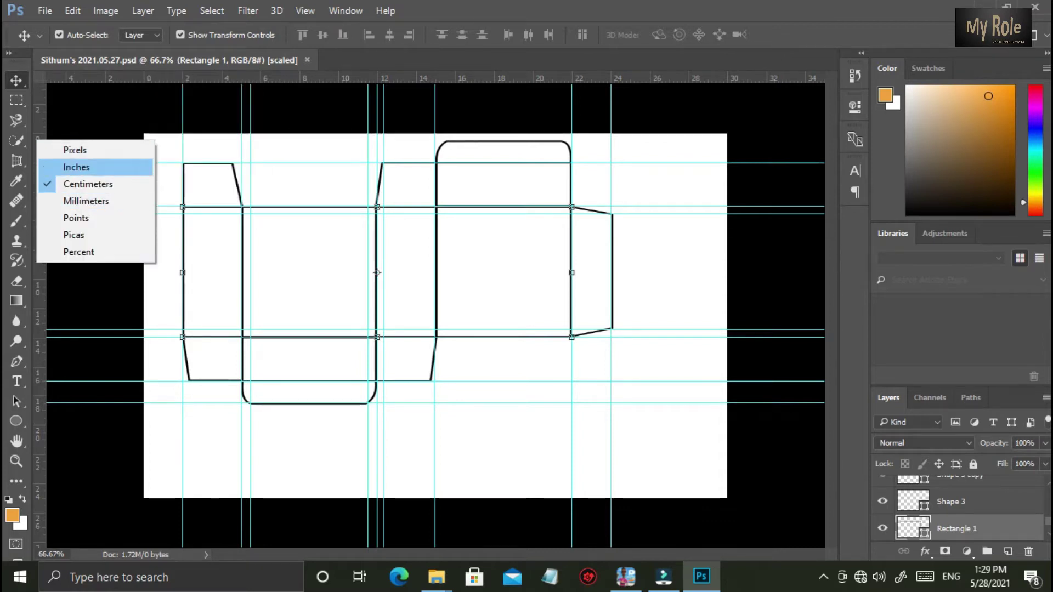
left_click(76, 167)
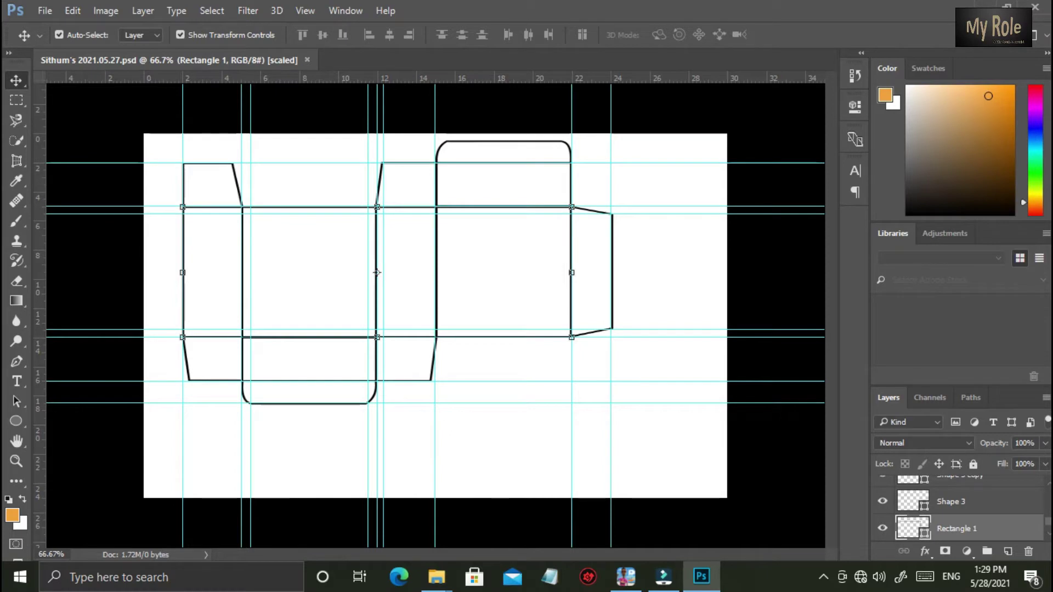
left_click(305, 10)
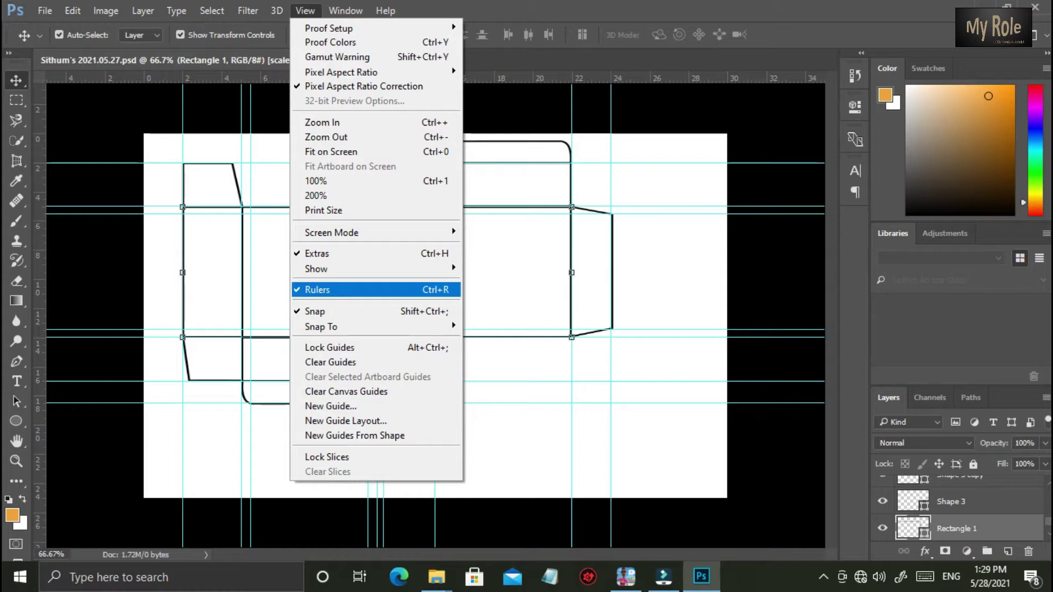
- Close the View menu and open Image Size, showing the 850 × 709 px document
key("Escape")
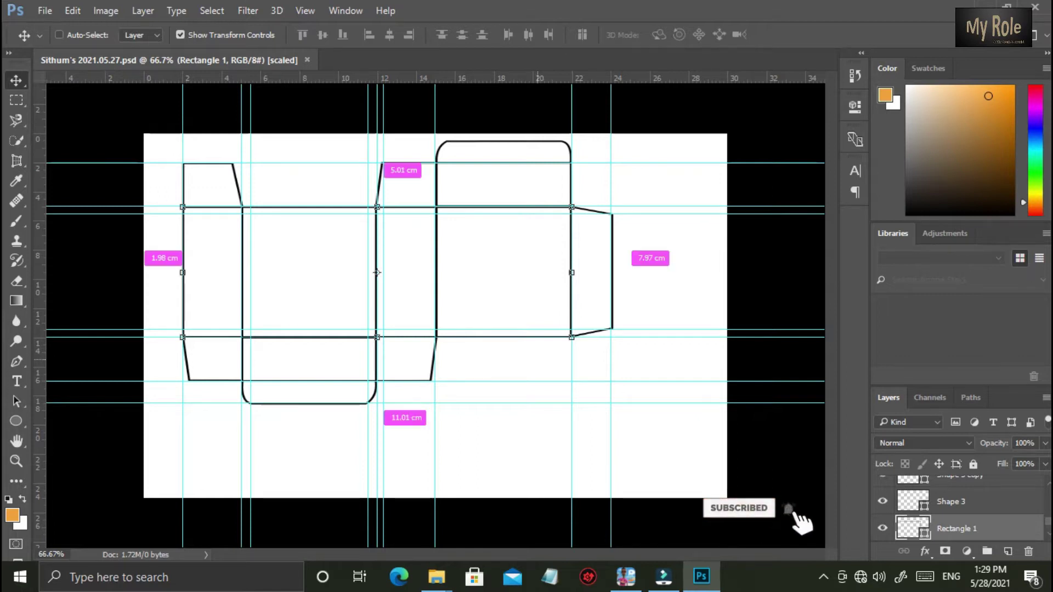
key("ctrl+alt+i")
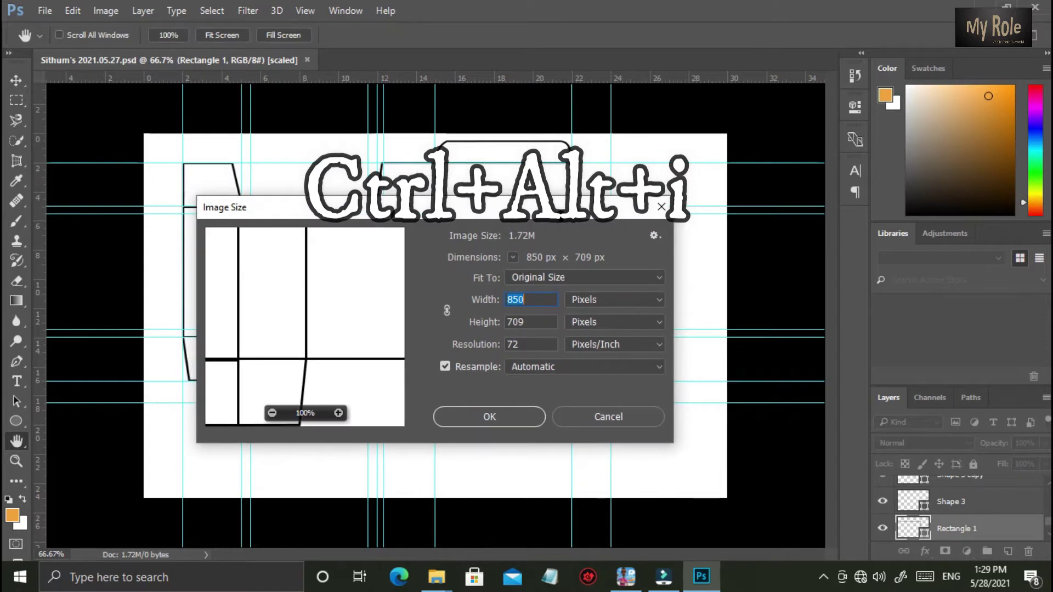
- Read the document size in centimetres (29.99 × 25.01 cm) and close Image Size unchanged
key("Tab")
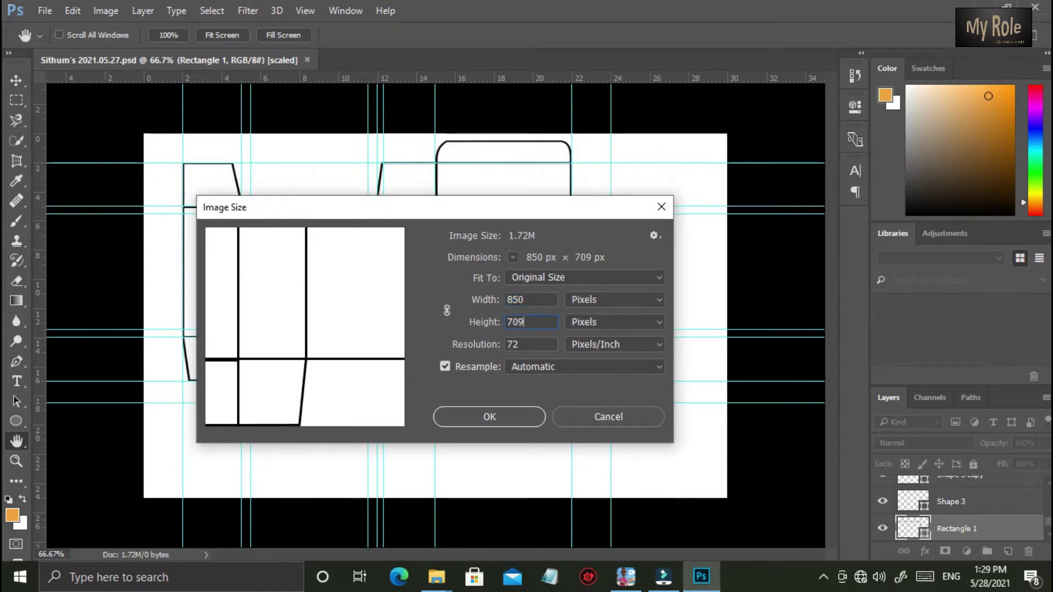
left_click(614, 299)
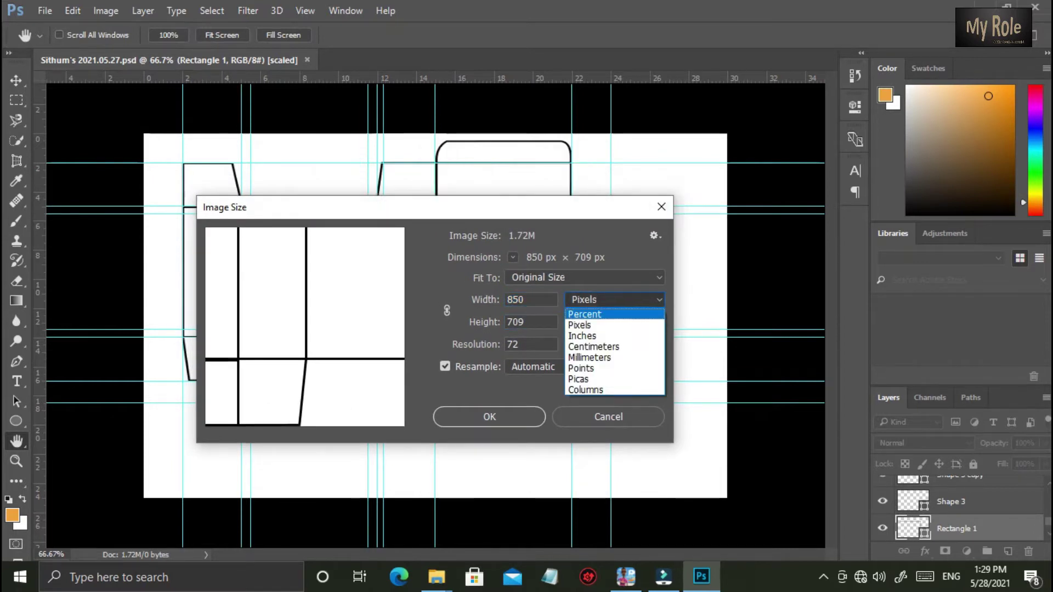
key("Escape")
key("Down")
key("Down")
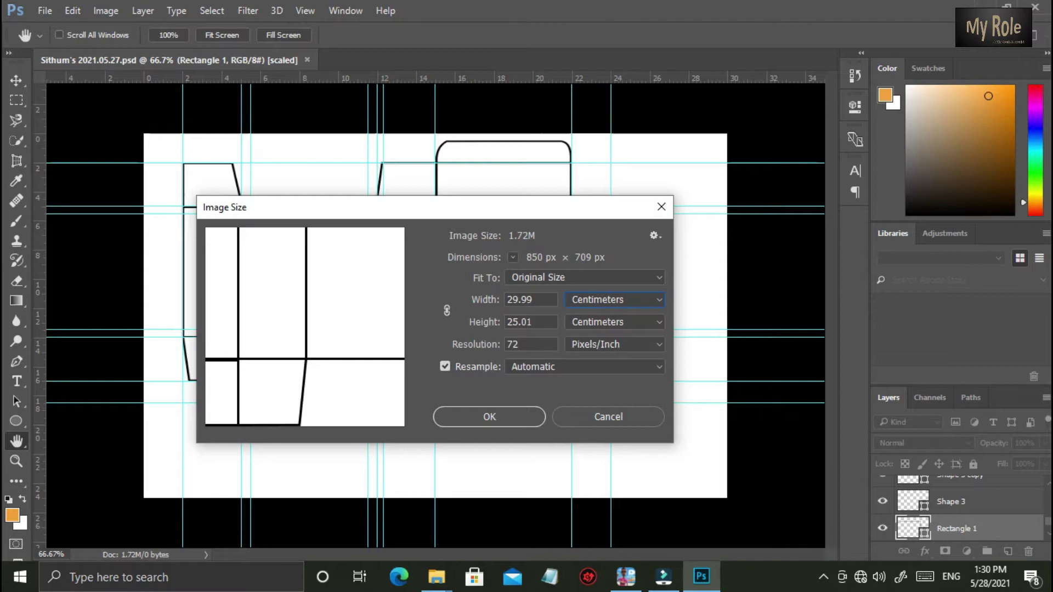
left_click(489, 417)
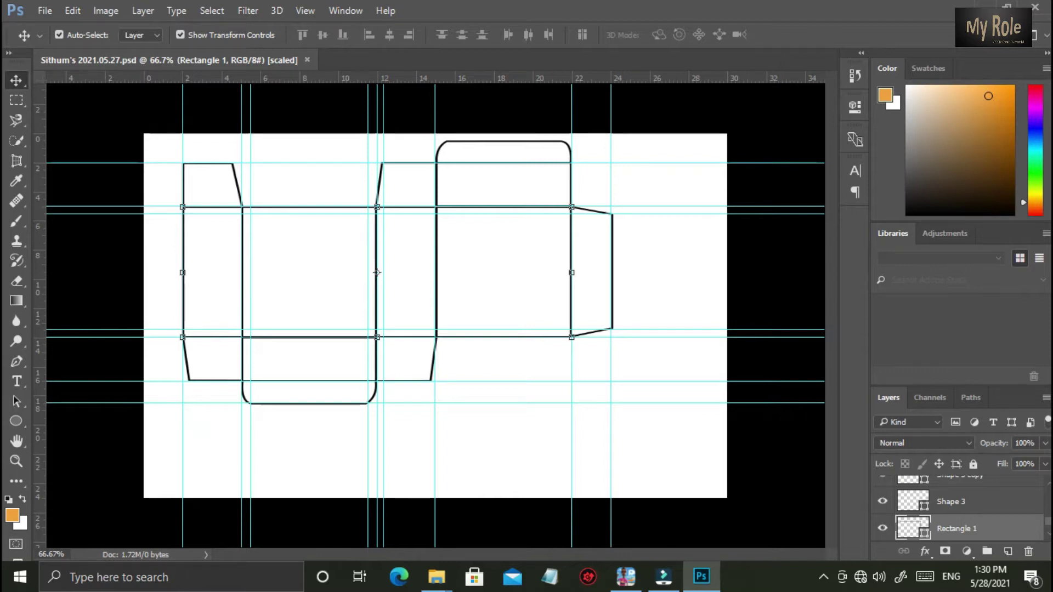
left_click_drag(146, 77, 146, 161)
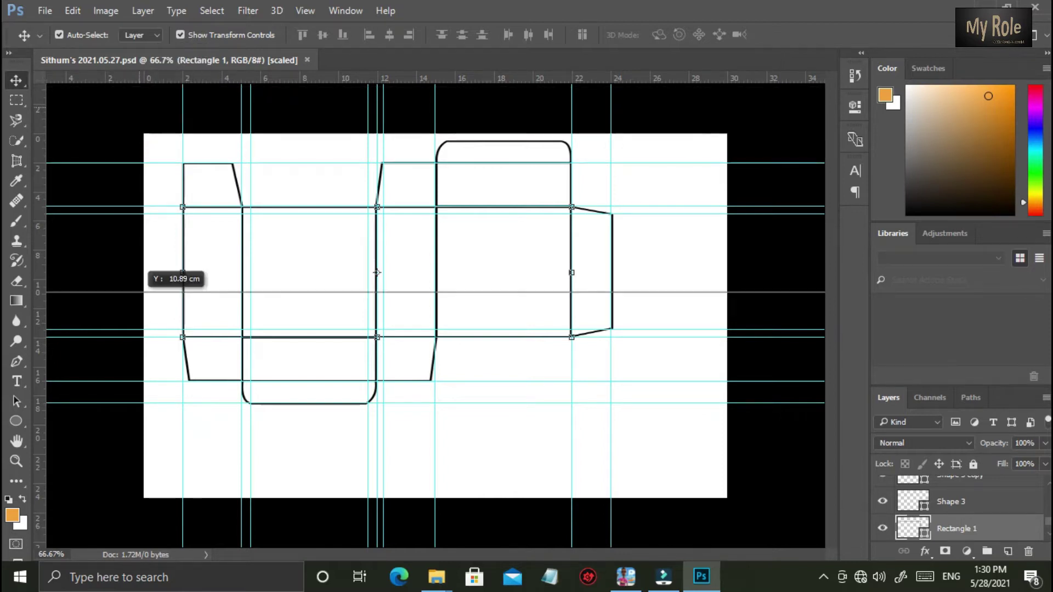
mouse_move(173, 77)
left_mouse_down()
mouse_move(170, 448)
mouse_move(170, 76)
left_mouse_up()
left_click_drag(42, 447, 666, 447)
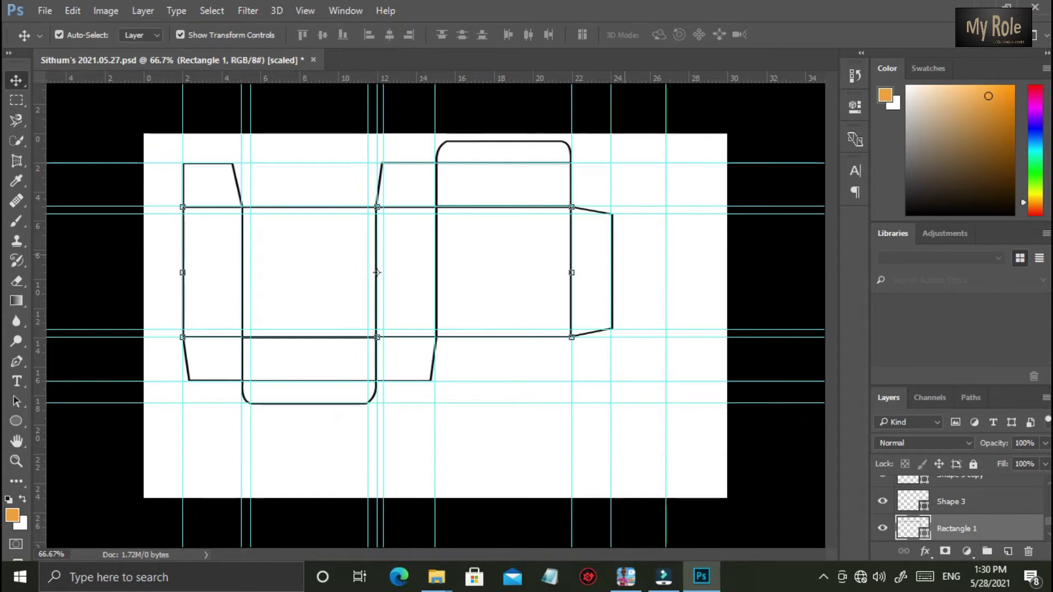
left_click_drag(666, 252, 41, 258)
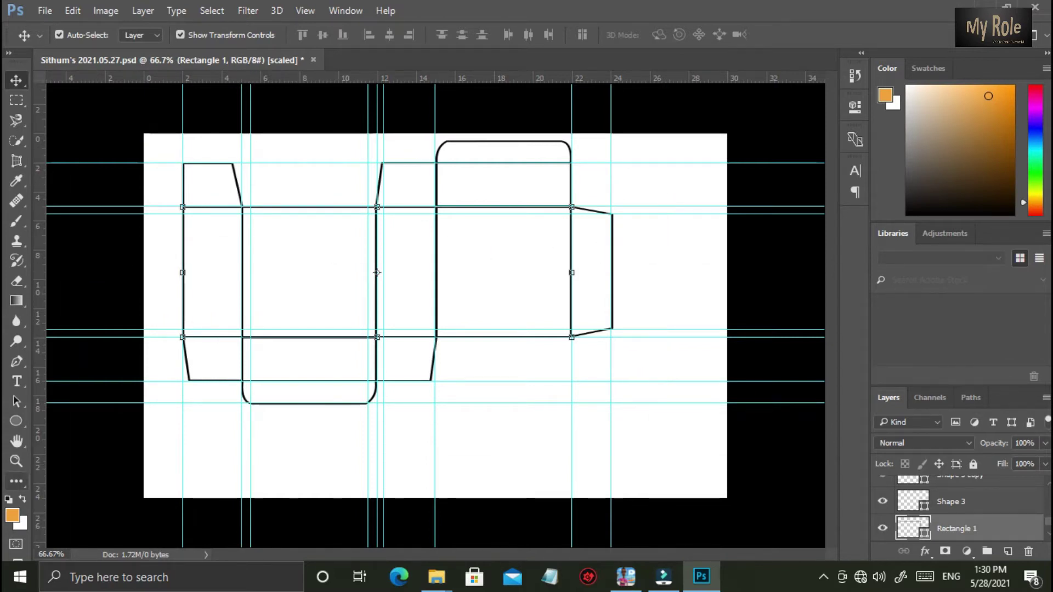
left_click(16, 421)
right_click(17, 420)
left_click(65, 417)
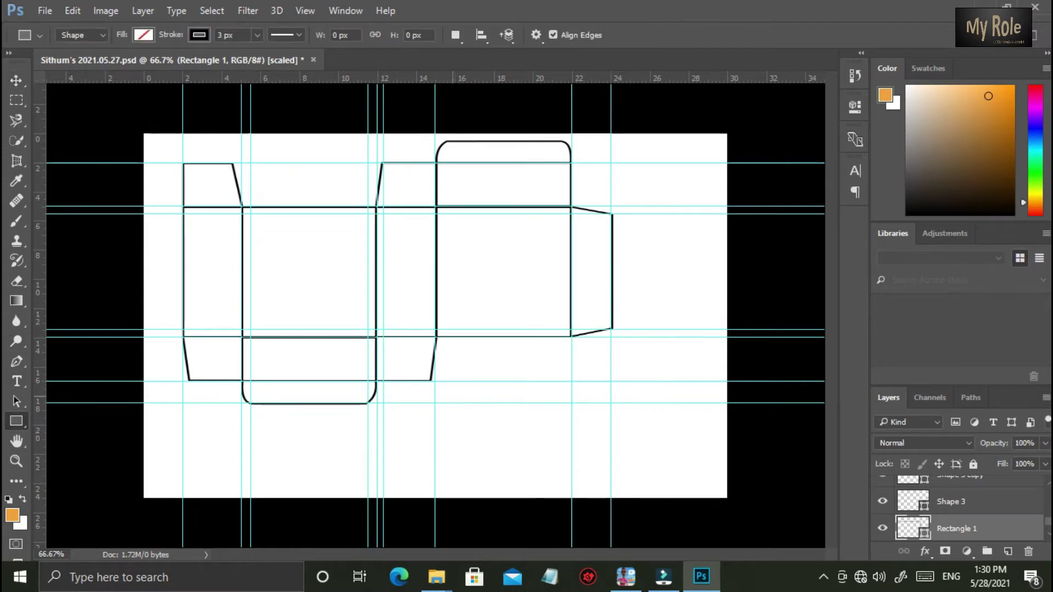
left_click_drag(610, 381, 726, 403)
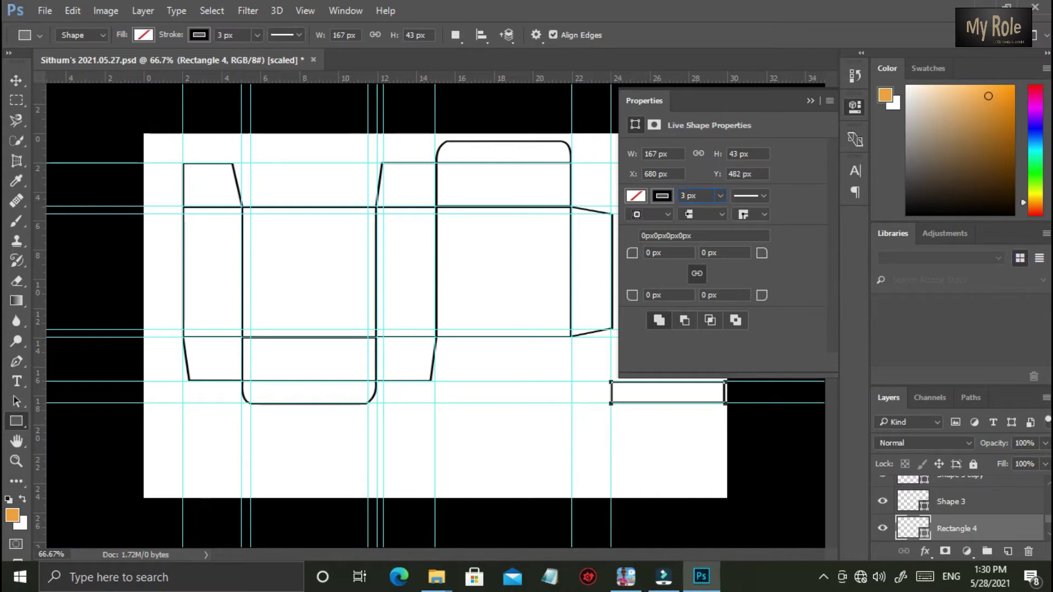
left_click(810, 100)
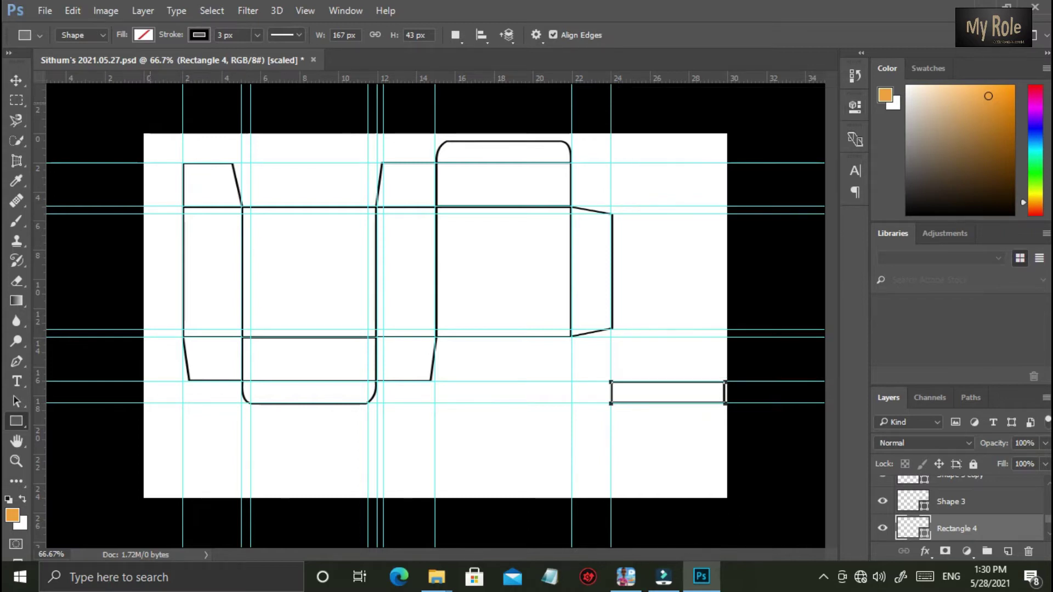
key("v")
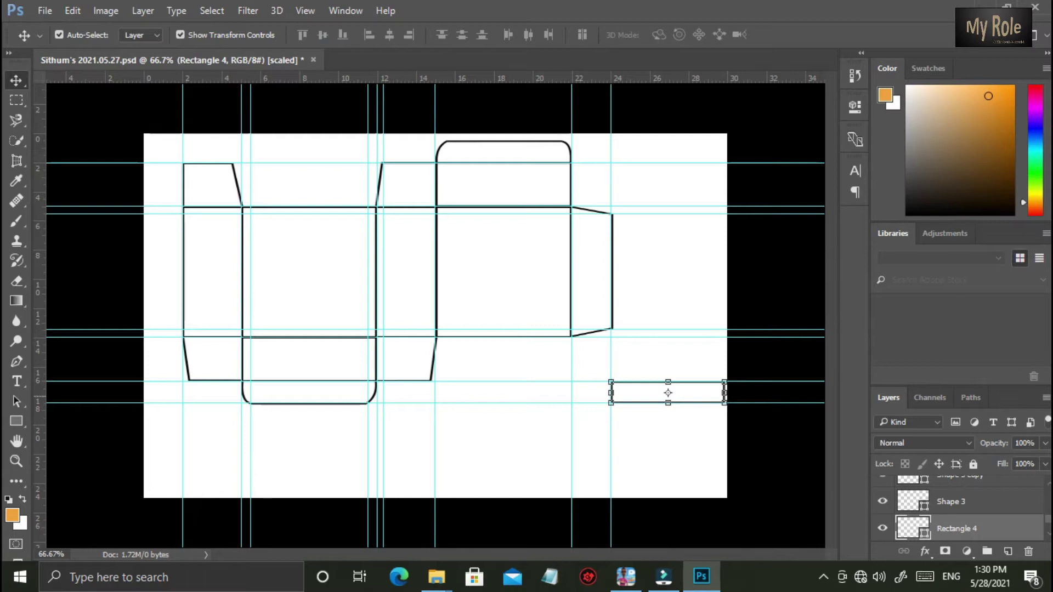
left_click(376, 273)
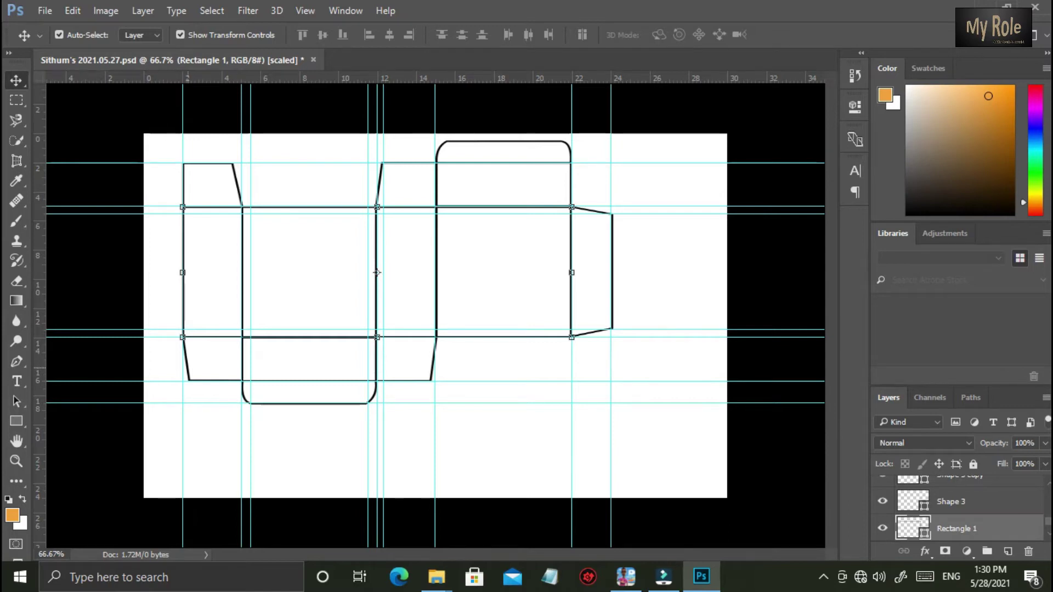
- Deselect the box outline and switch to the Pen tool
left_click(186, 365)
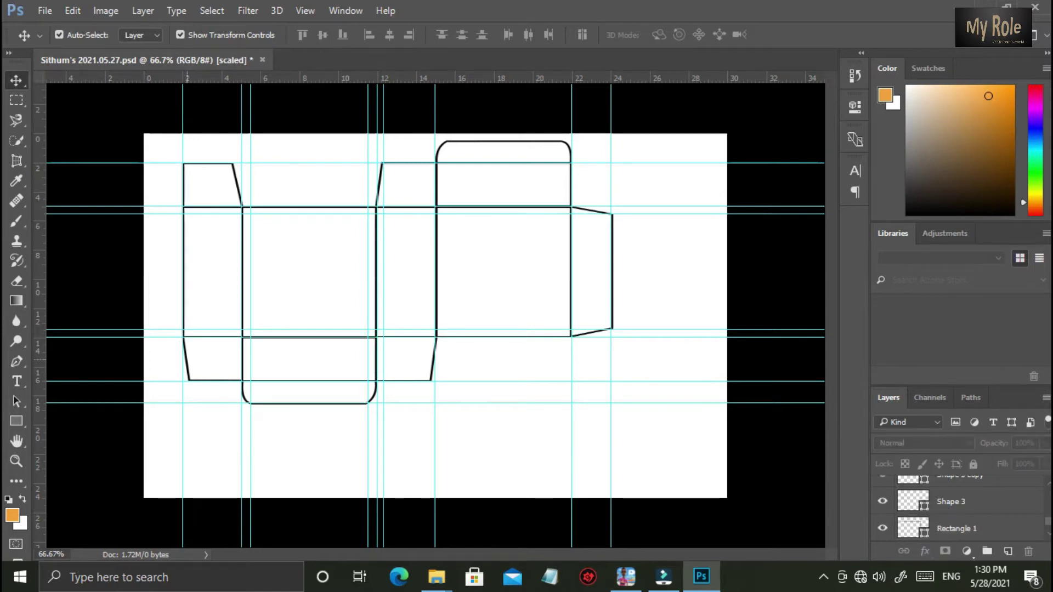
left_click(185, 365, "alt")
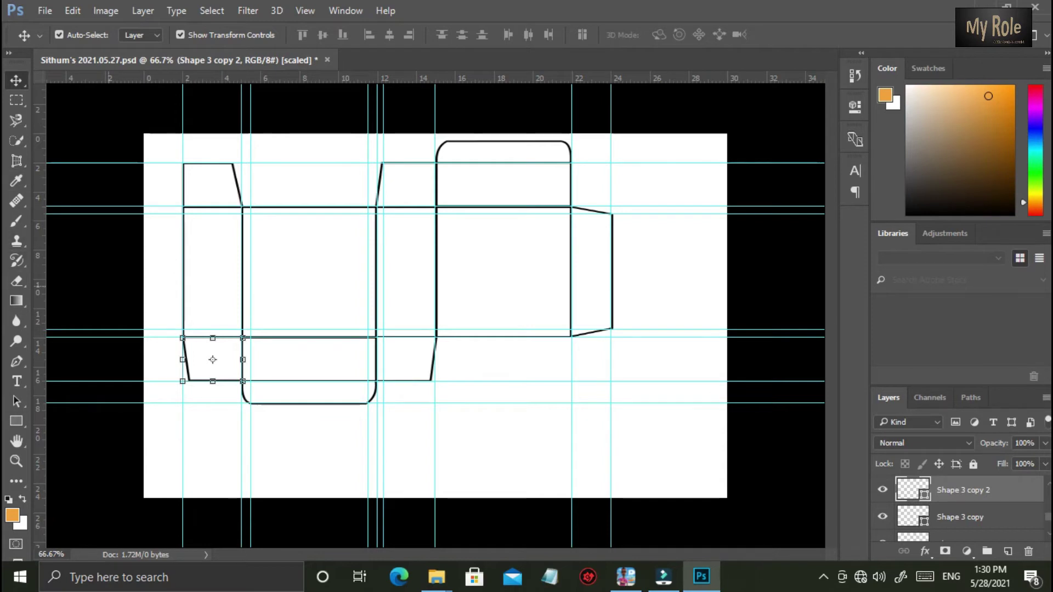
left_click(17, 361)
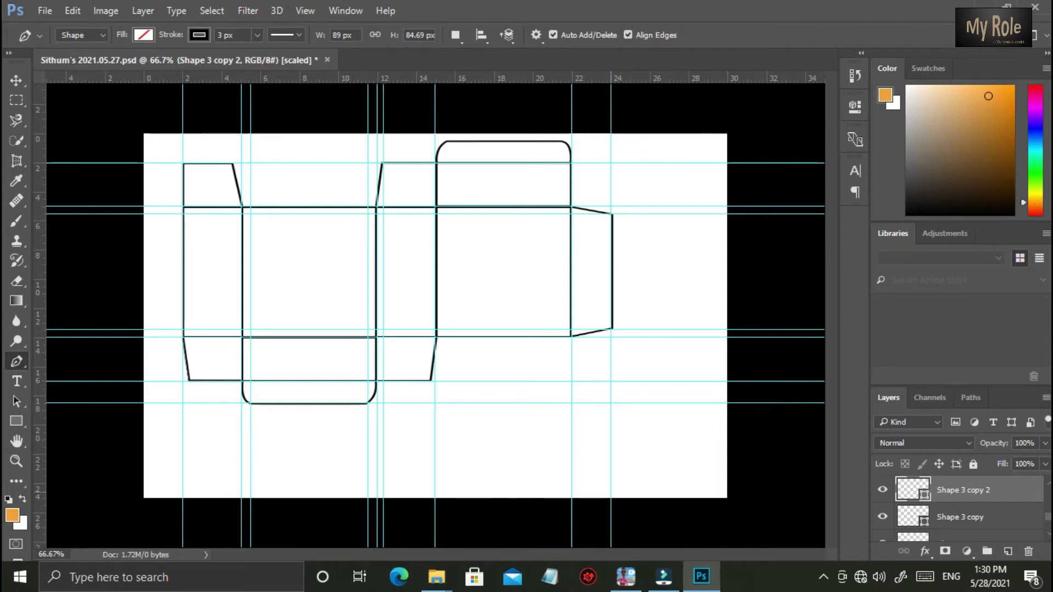
- Draw a closed four-point trapezoid flap (Shape 7) at the lower right beside the bottom flaps
left_click(610, 382)
left_click(642, 338)
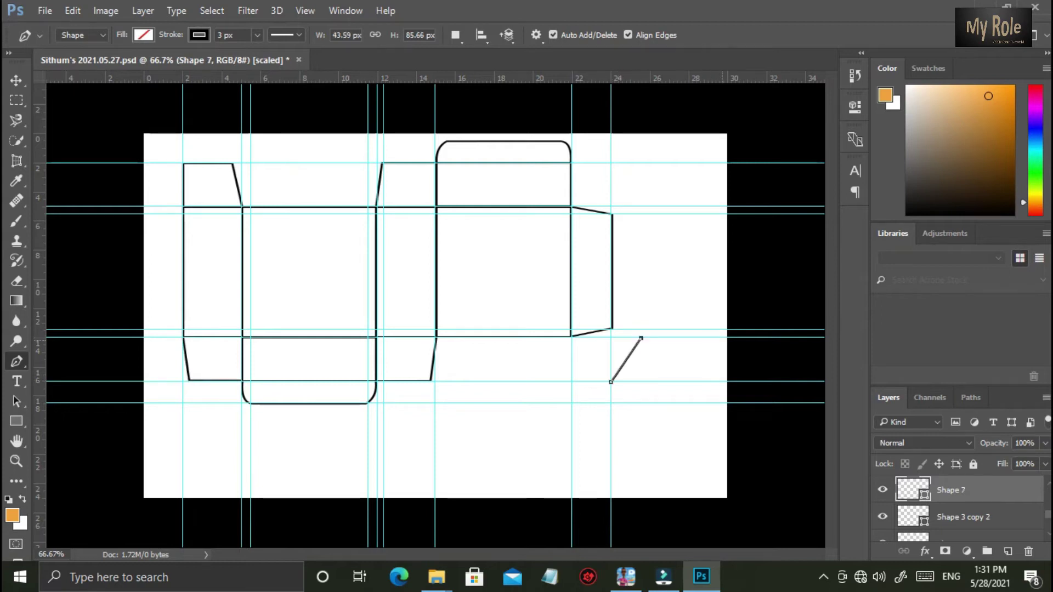
left_click(726, 338)
left_click(726, 382)
left_click(610, 382)
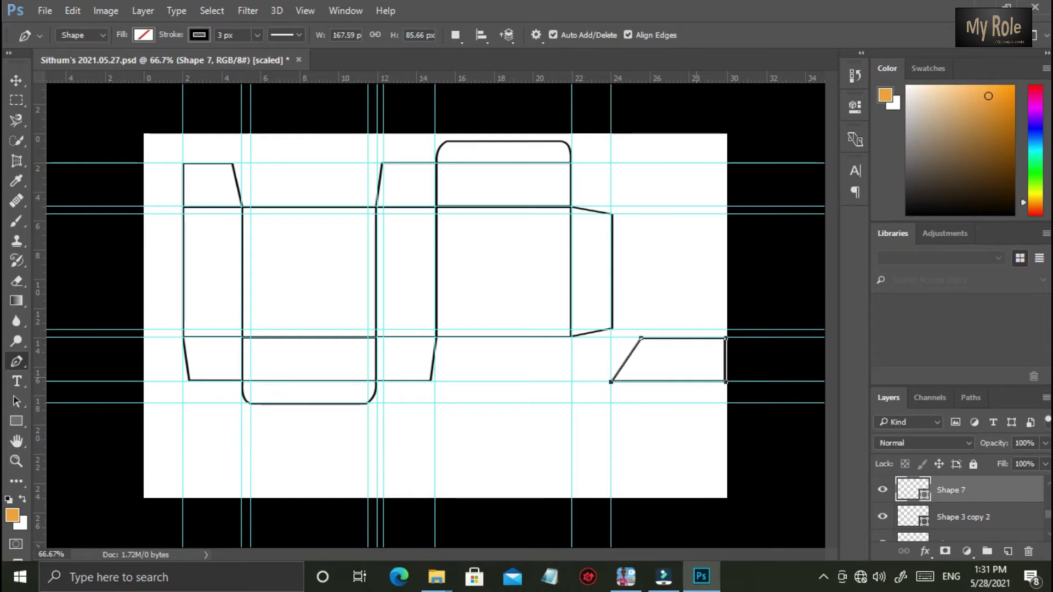
key("v")
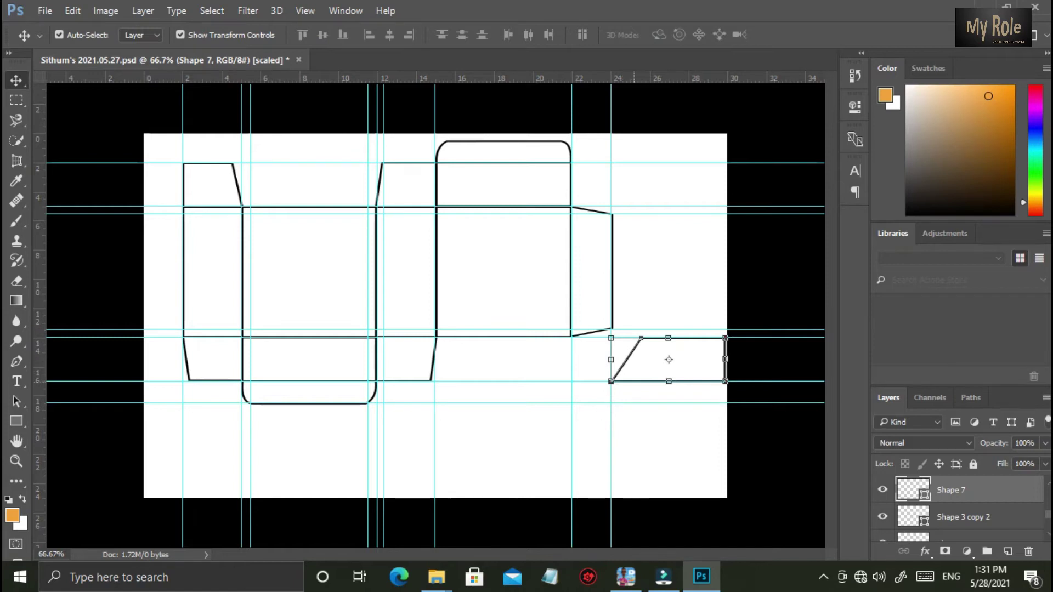
- Apply a free transform to the trapezoid flap, then duplicate it as Shape 7 copy
key("ctrl+t")
left_click_drag(610, 360, 611, 360)
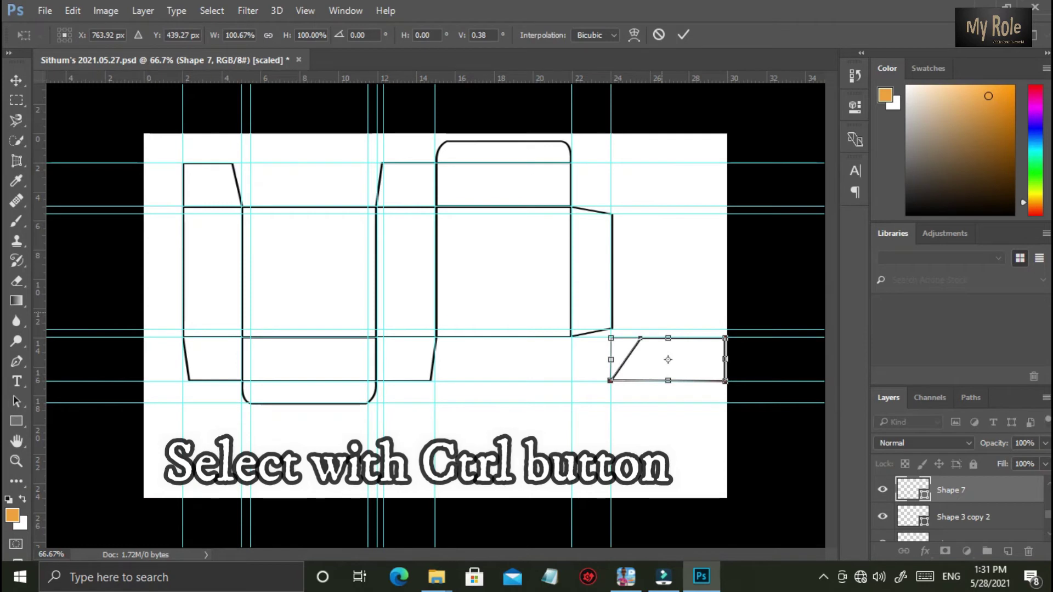
key("Return")
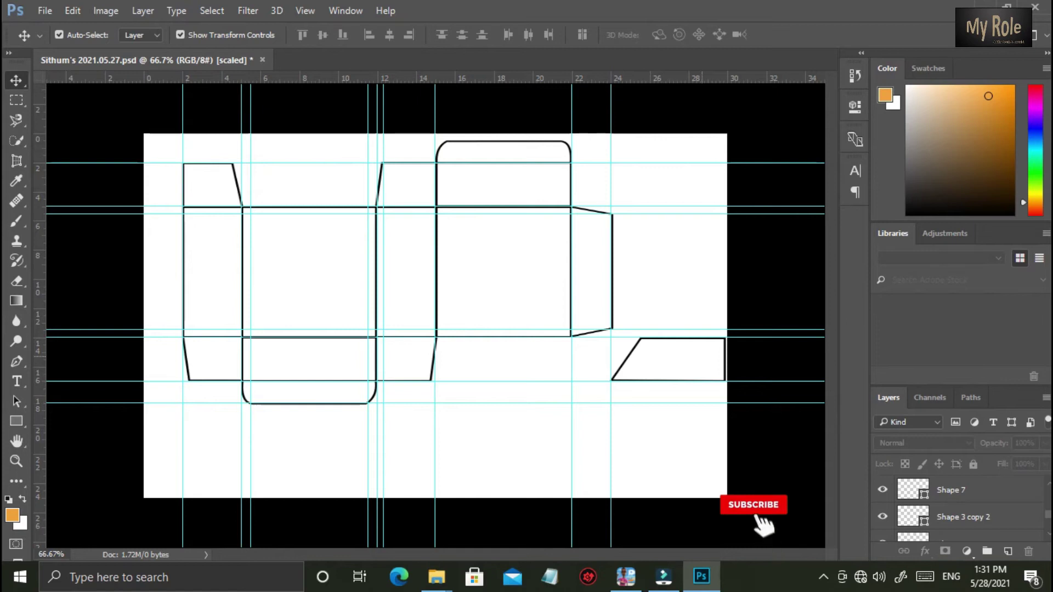
key("alt+period")
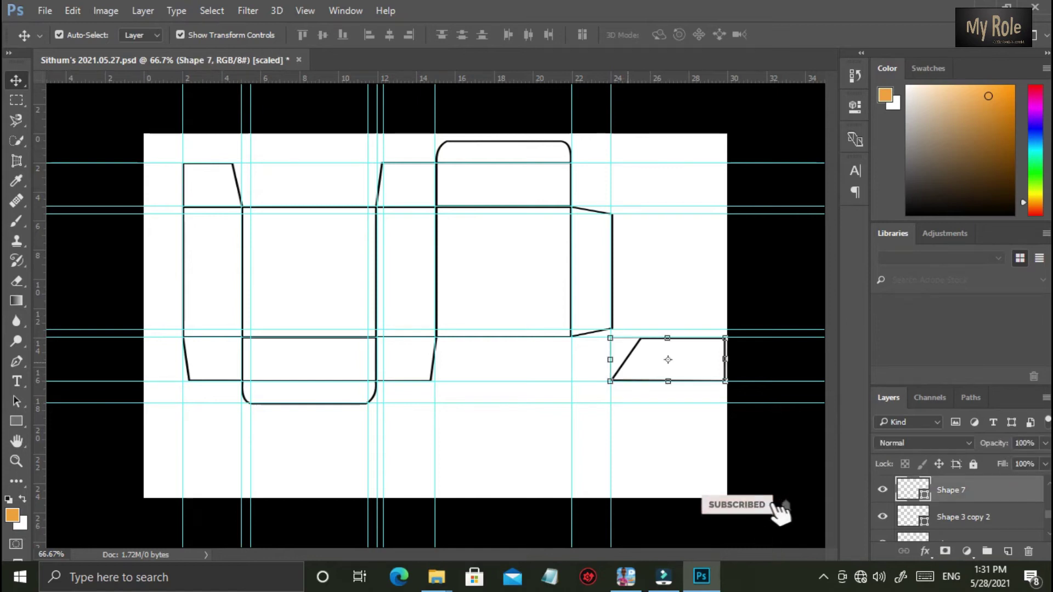
key("ctrl+j")
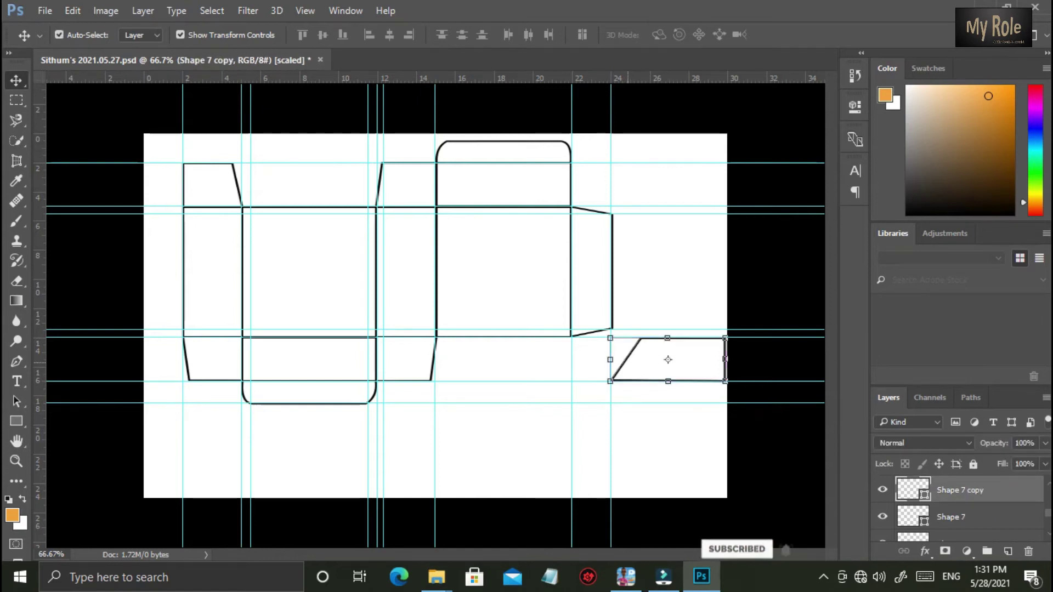
- Move Shape 7 copy below the original, then flip and widen it into a mirror image
left_click_drag(668, 360, 630, 433)
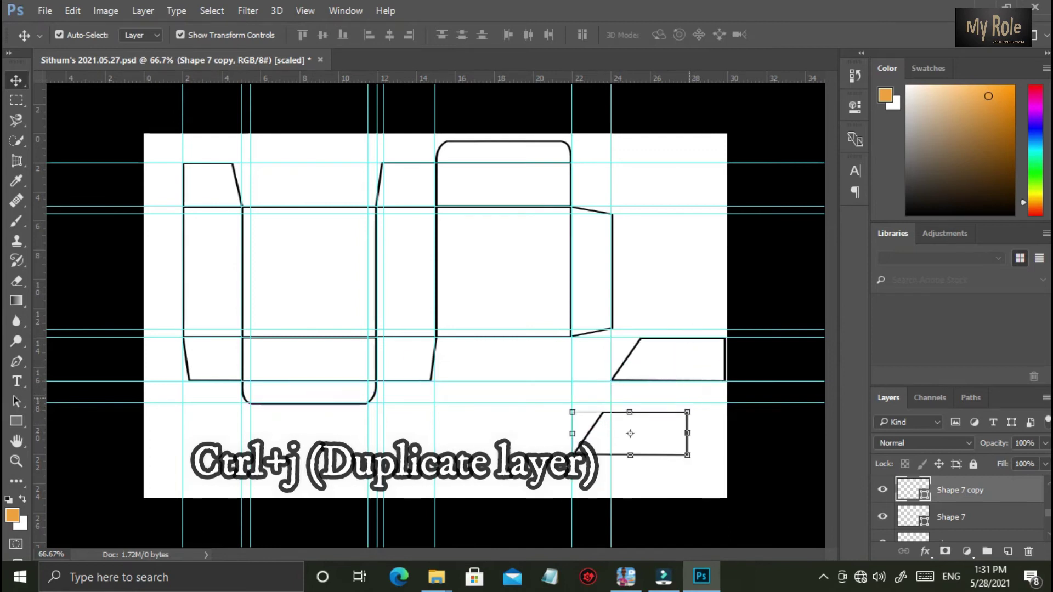
key("ctrl+t")
mouse_move(699, 422)
left_mouse_down()
mouse_move(573, 433)
mouse_move(571, 412)
left_mouse_up()
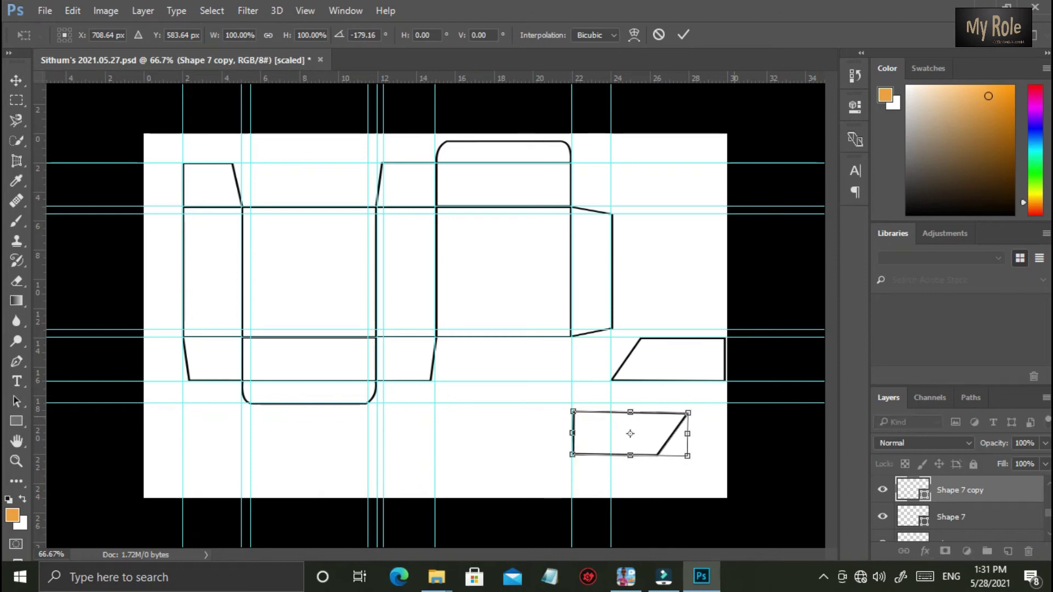
left_click_drag(630, 433, 572, 426)
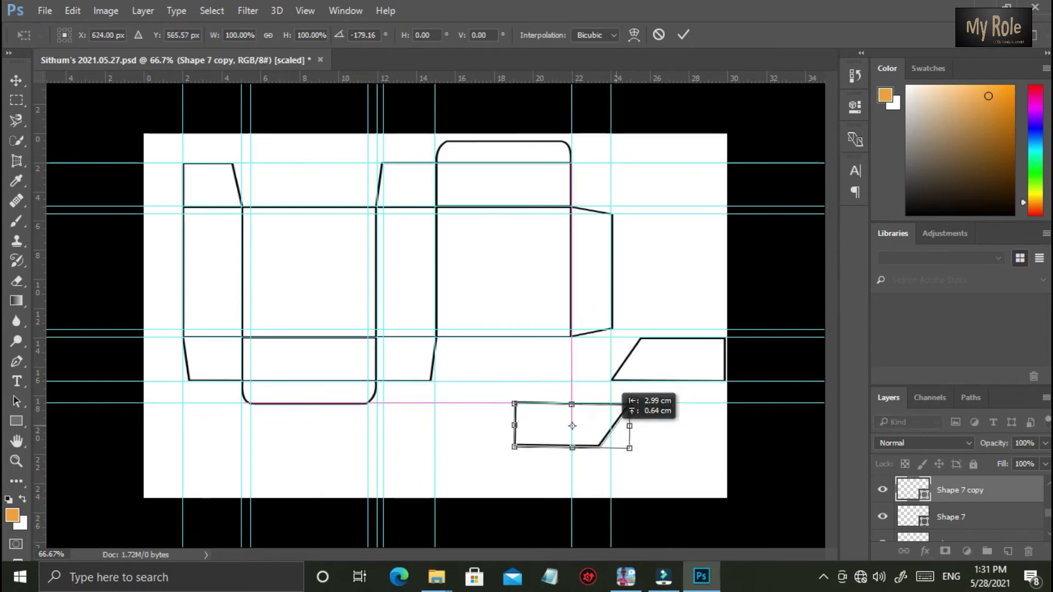
mouse_move(639, 438)
left_mouse_down()
mouse_move(507, 429)
mouse_move(737, 425)
left_mouse_up()
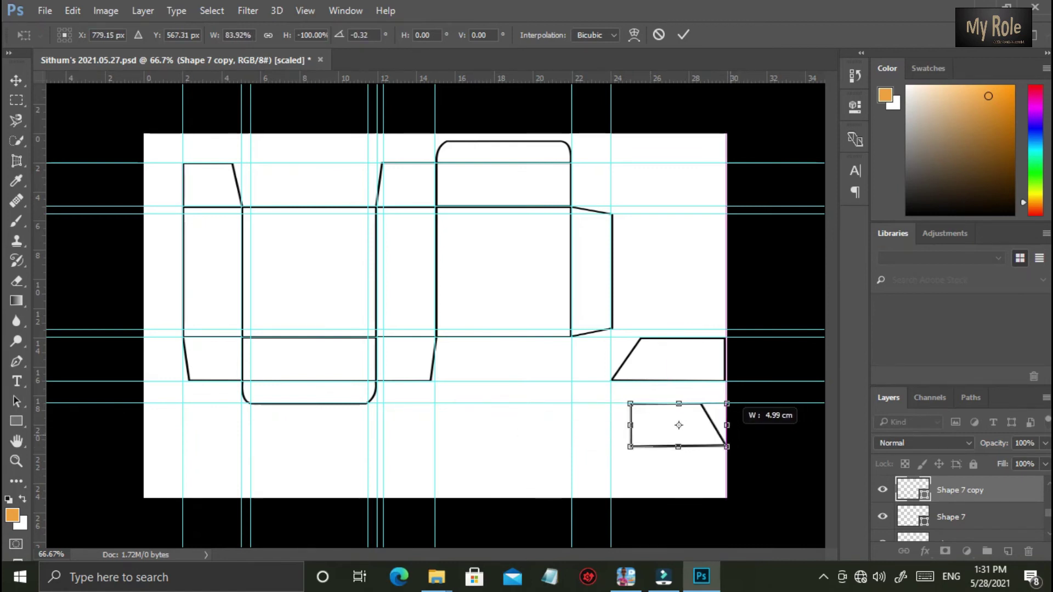
left_click_drag(630, 425, 602, 425)
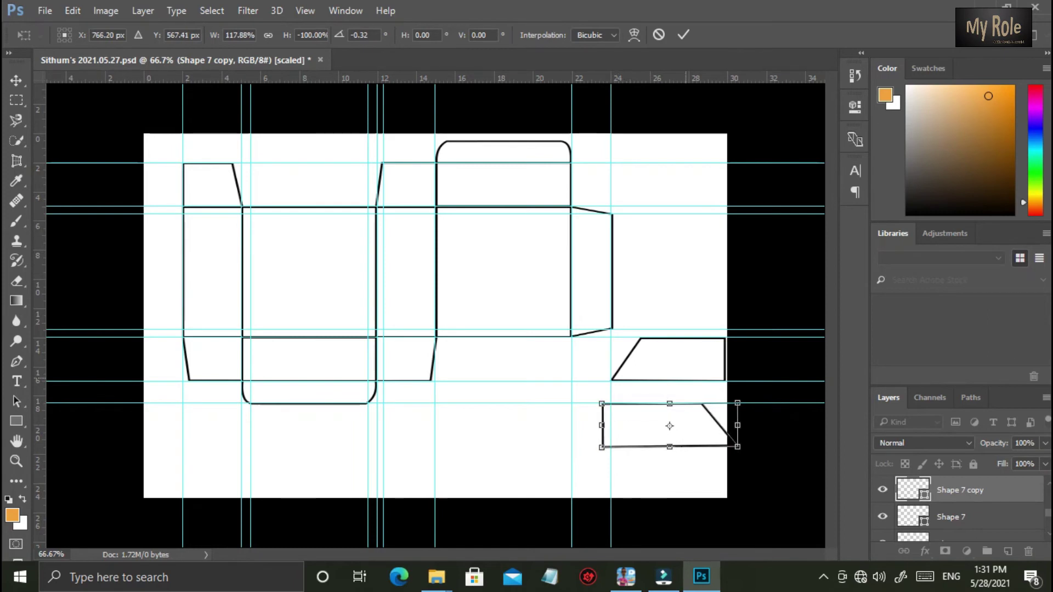
key("Return")
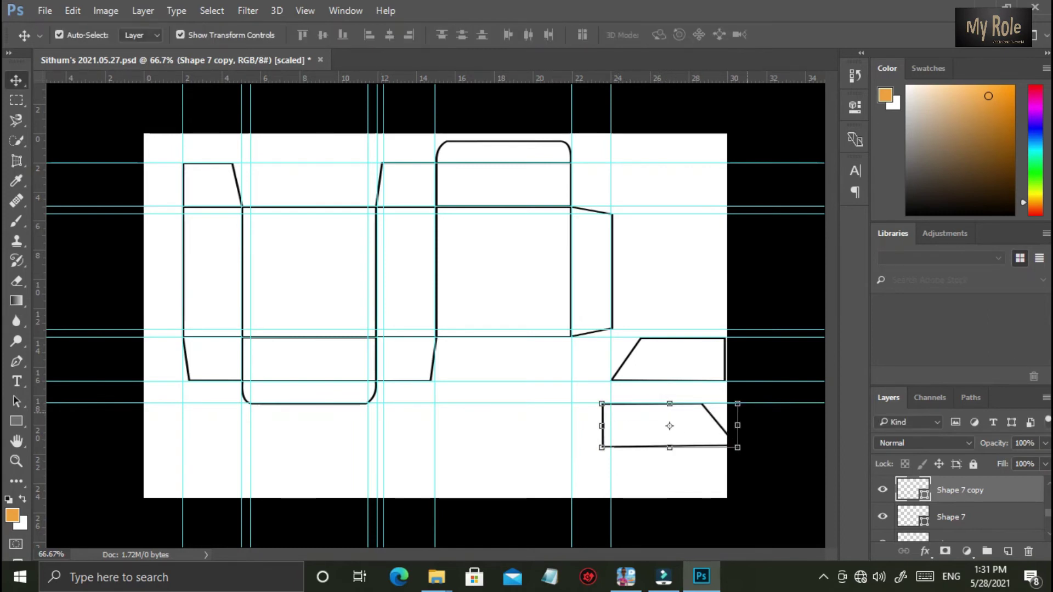
key("a")
key("u")
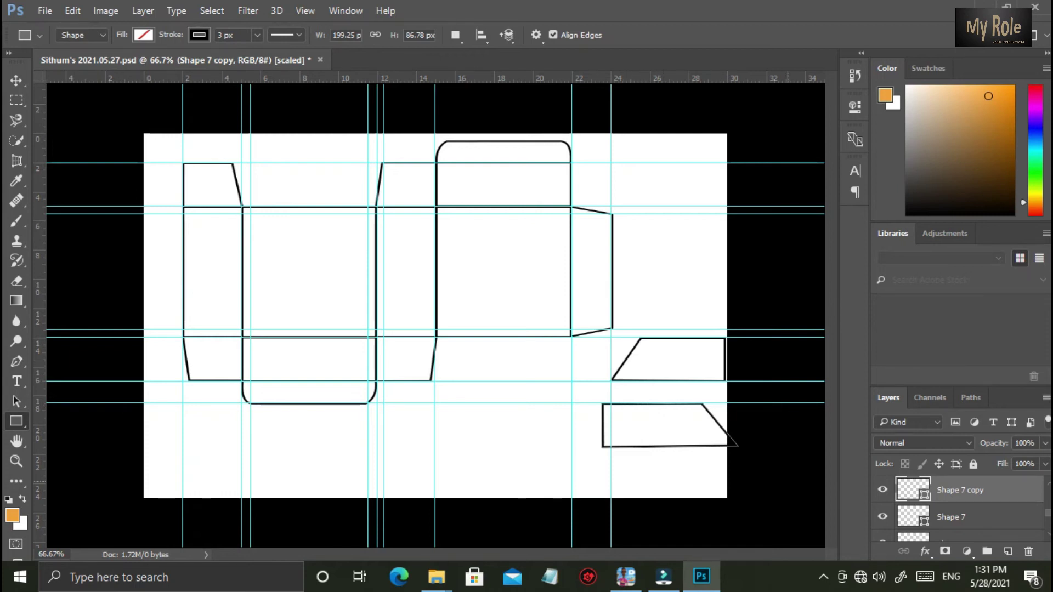
- Delete the lower trapezoid copy and the original Shape 7 flap from the lower right
scroll(960, 510, "up", 3)
scroll(960, 501, "down", 2)
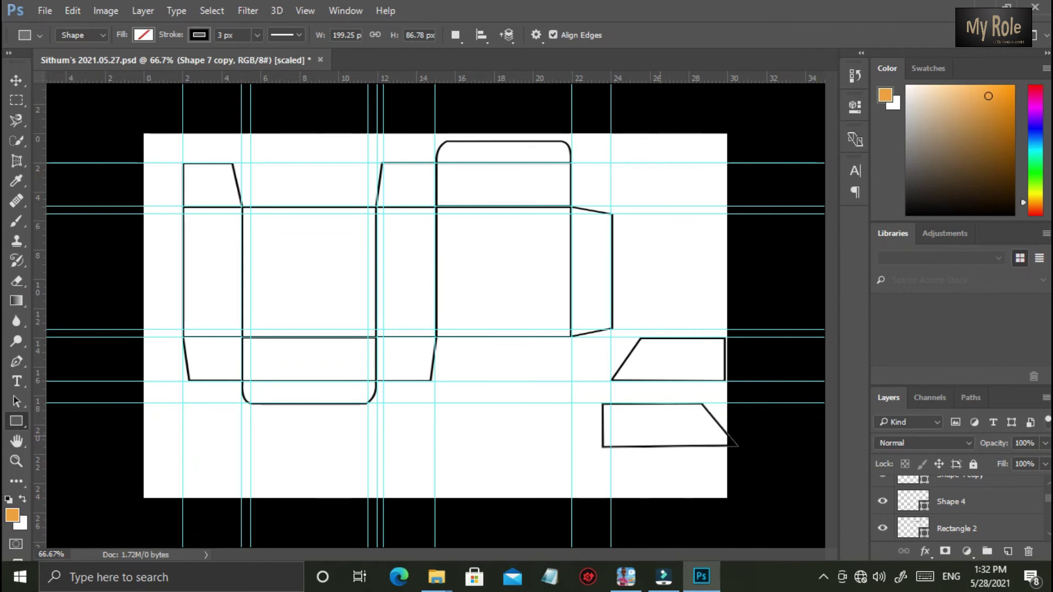
key("v")
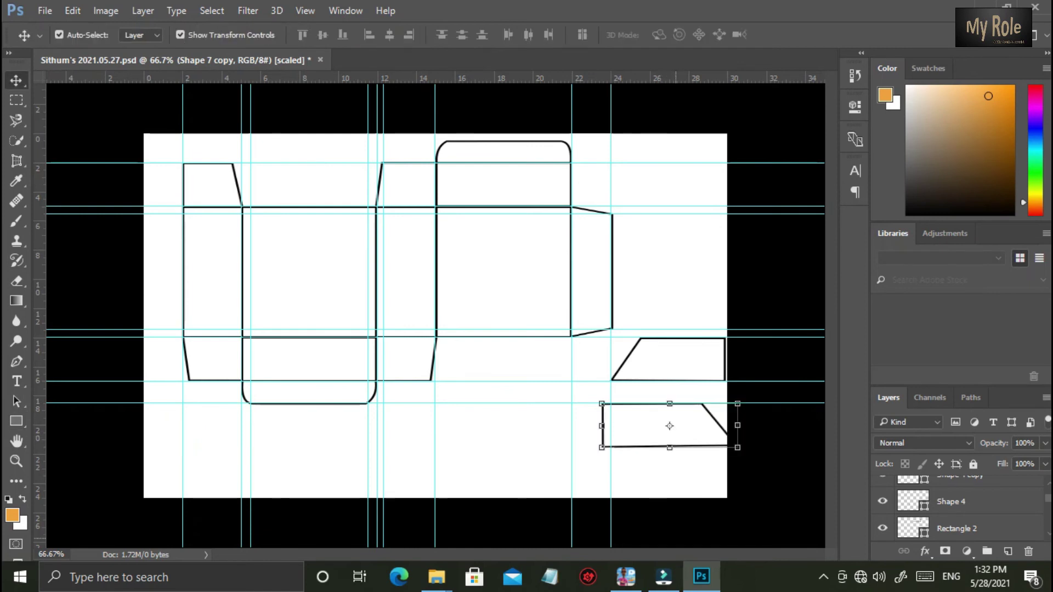
key("Delete")
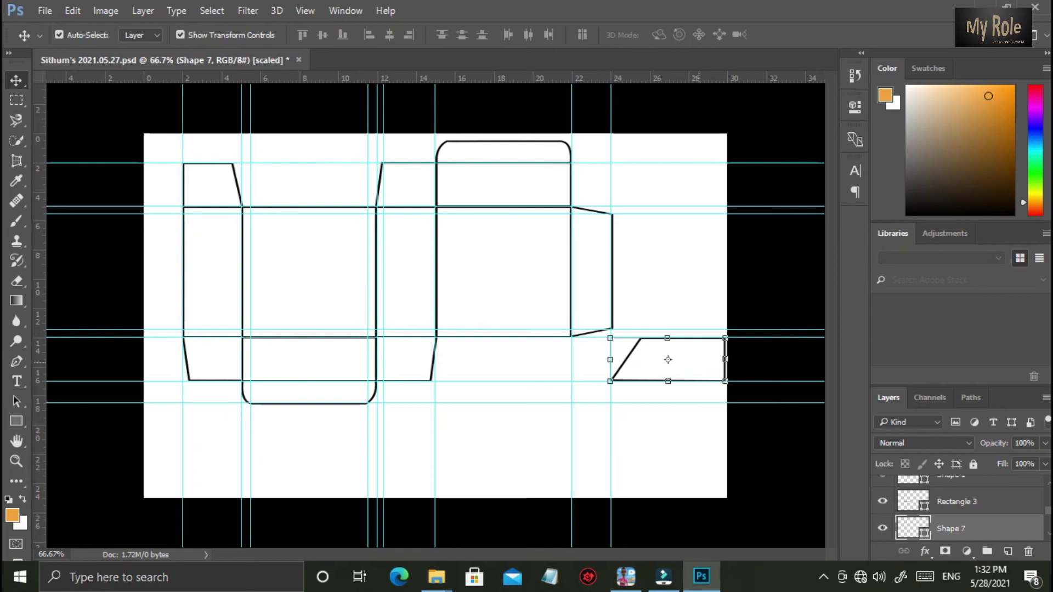
key("Delete")
- Clear the layer selection and save the dieline via File > Save, keeping Photoshop (*.PSD) format
left_click(98, 438)
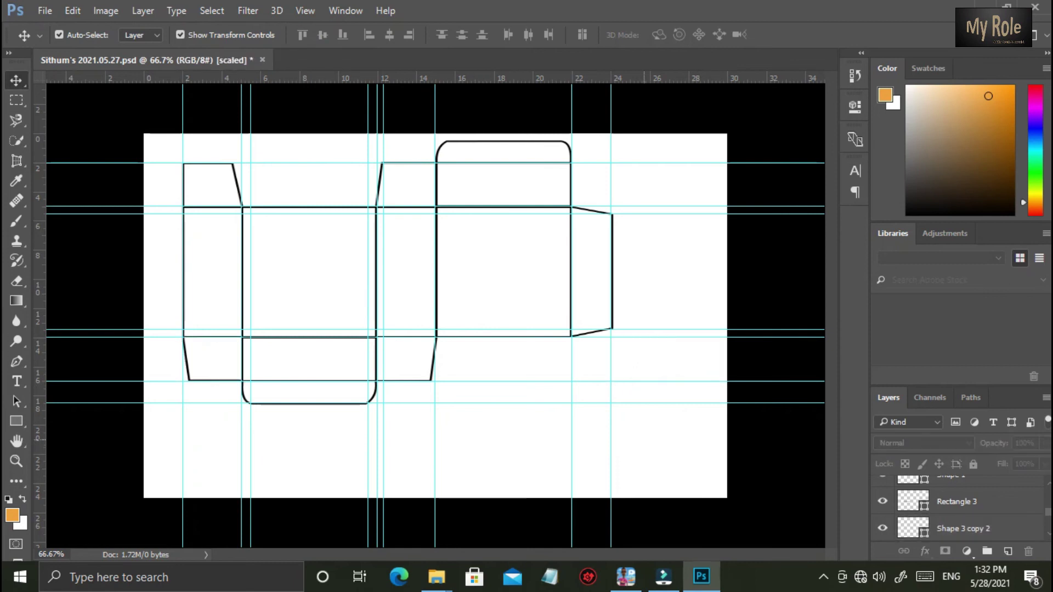
left_click(44, 10)
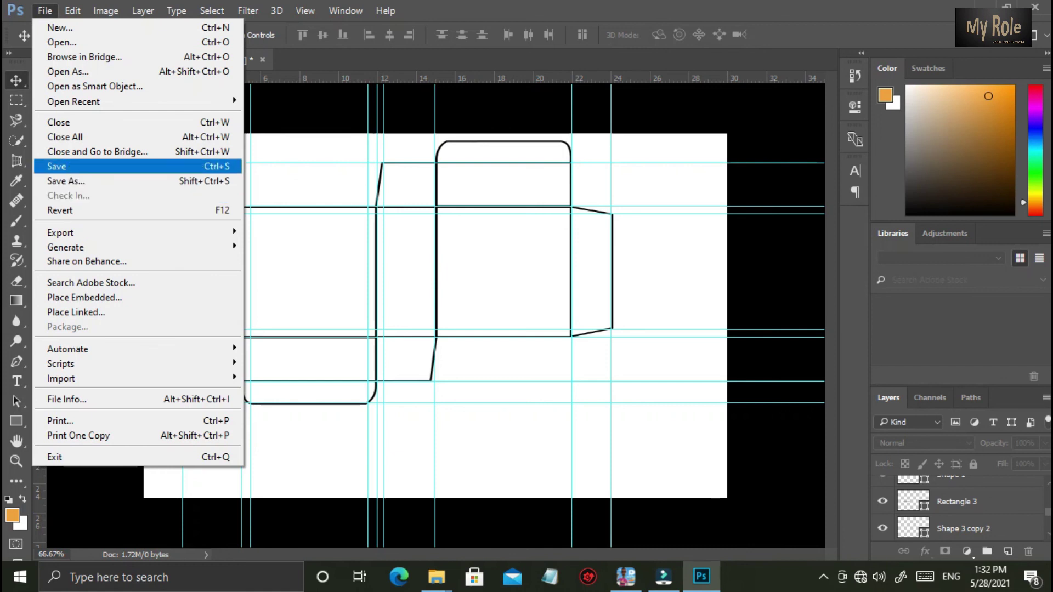
left_click(82, 166)
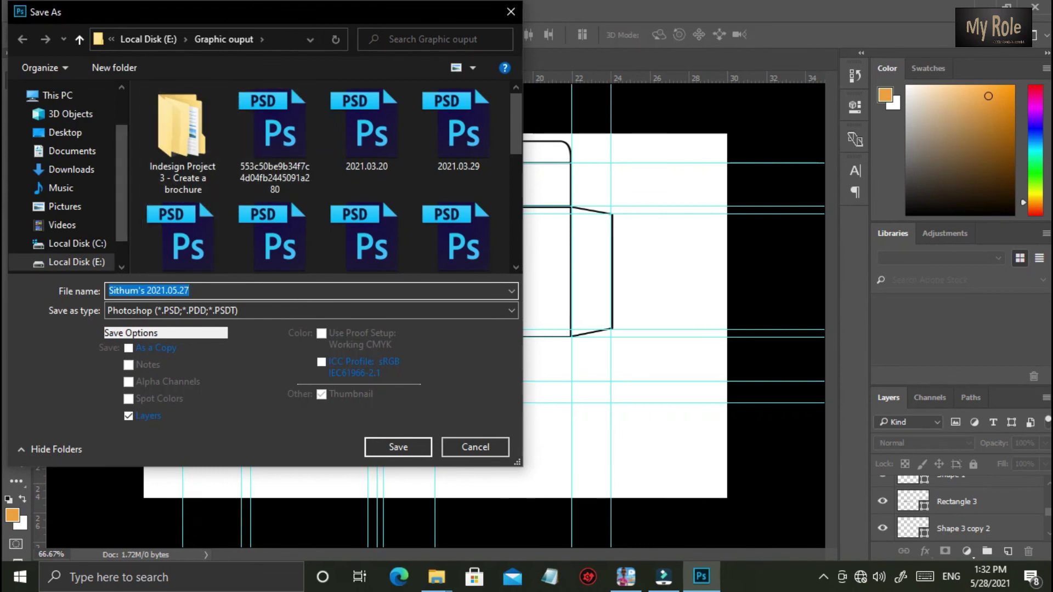
left_click(307, 310)
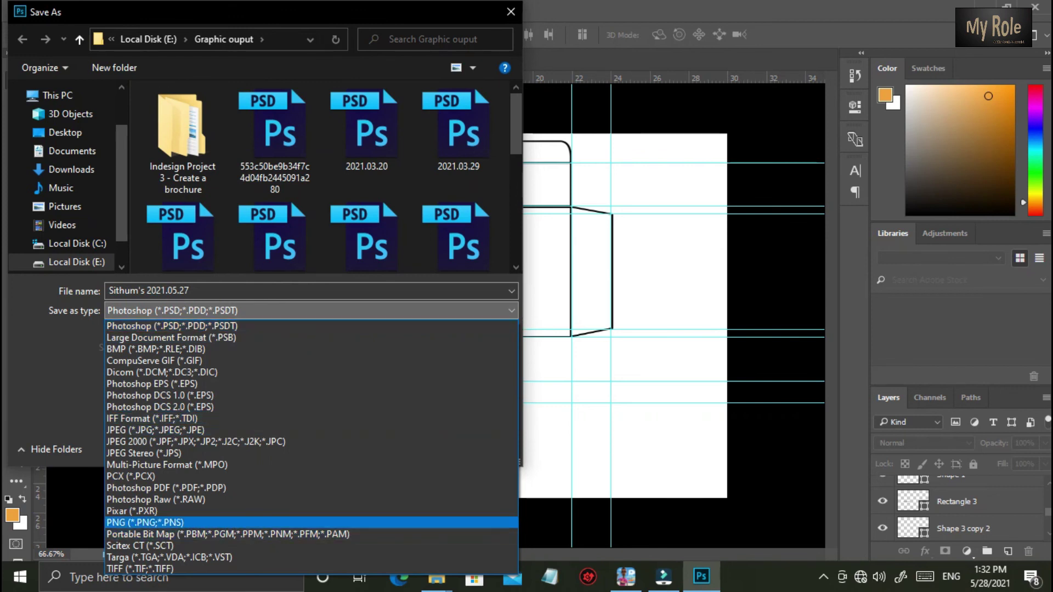
key("Escape")
key("Return")
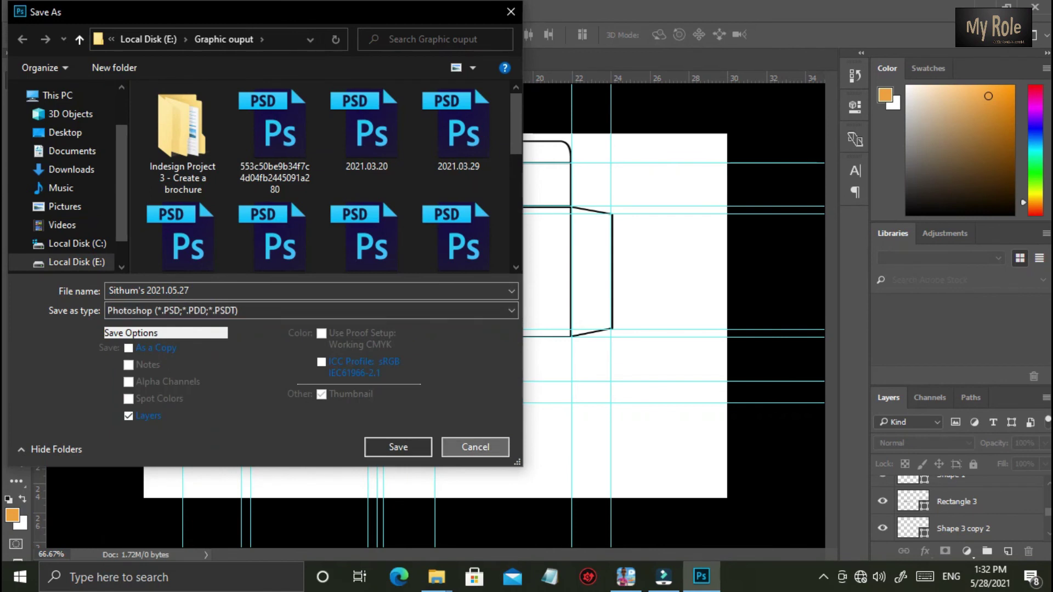